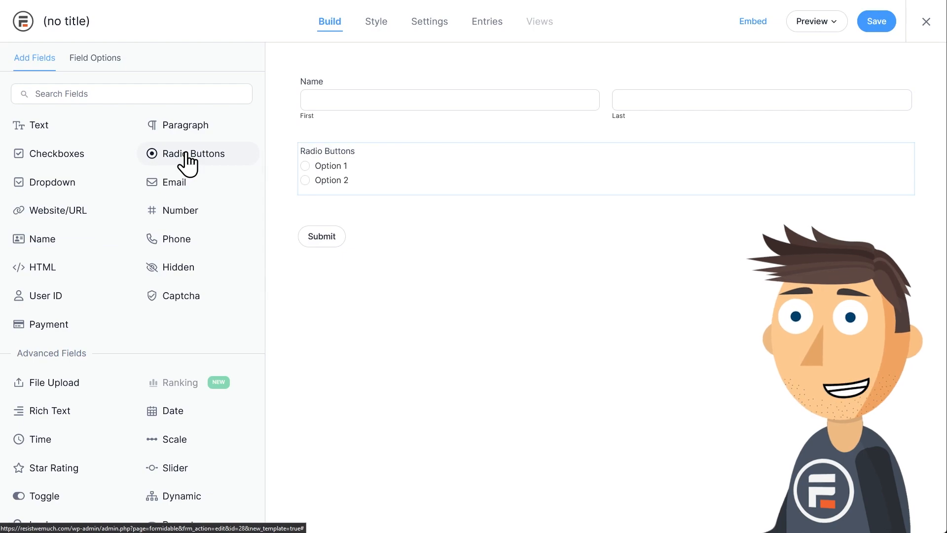
Add three more Radio Buttons fields to the form and label the first radio field Gender
click(188, 157)
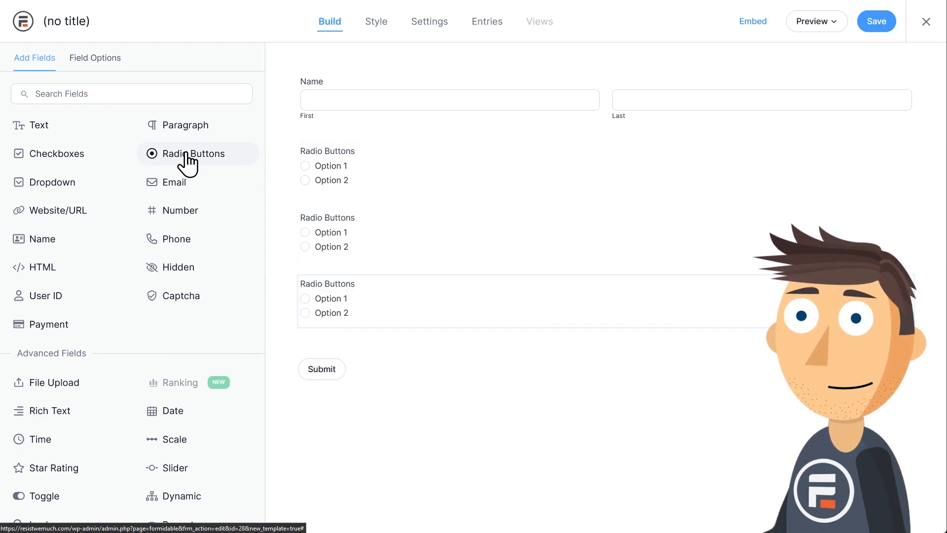
click(188, 157)
click(375, 167)
text(Gender)
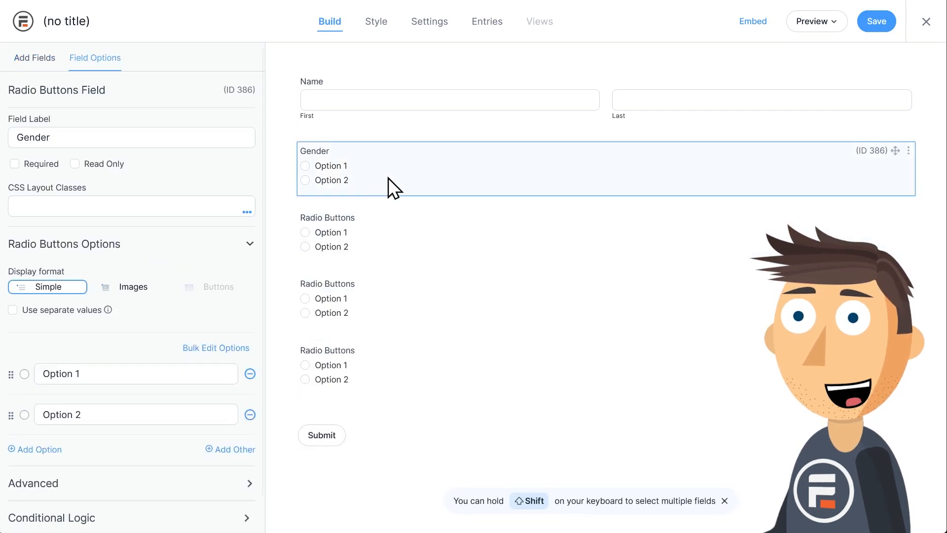
Set the Gender field's options to Male, Female and Other
click(53, 447)
click(111, 365)
click(99, 415)
text(Female)
click(115, 451)
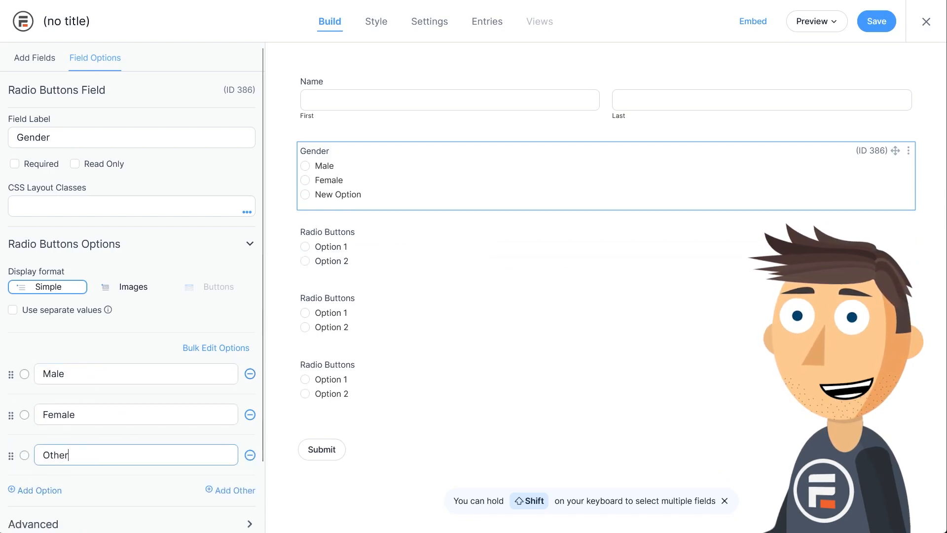
Replace the second radio field's options with the Age preset through bulk editing
click(445, 250)
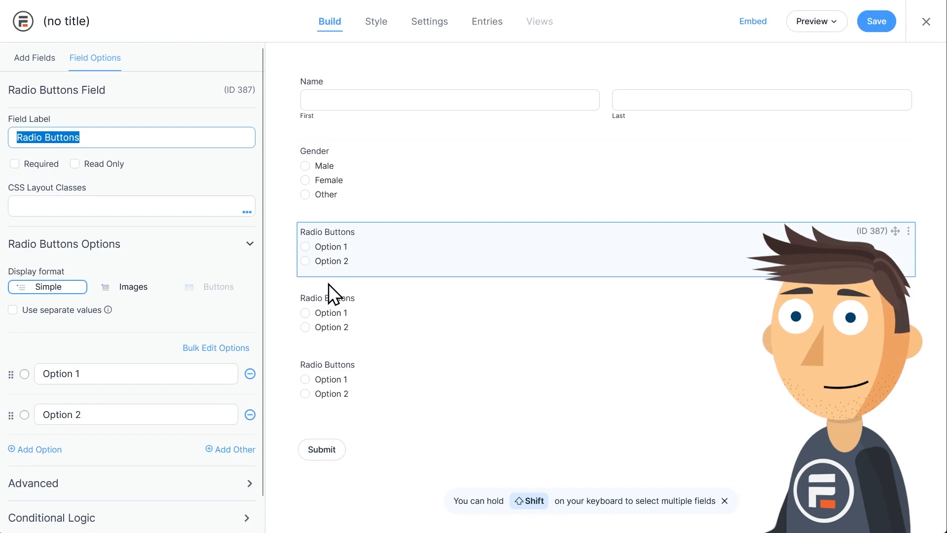
click(212, 348)
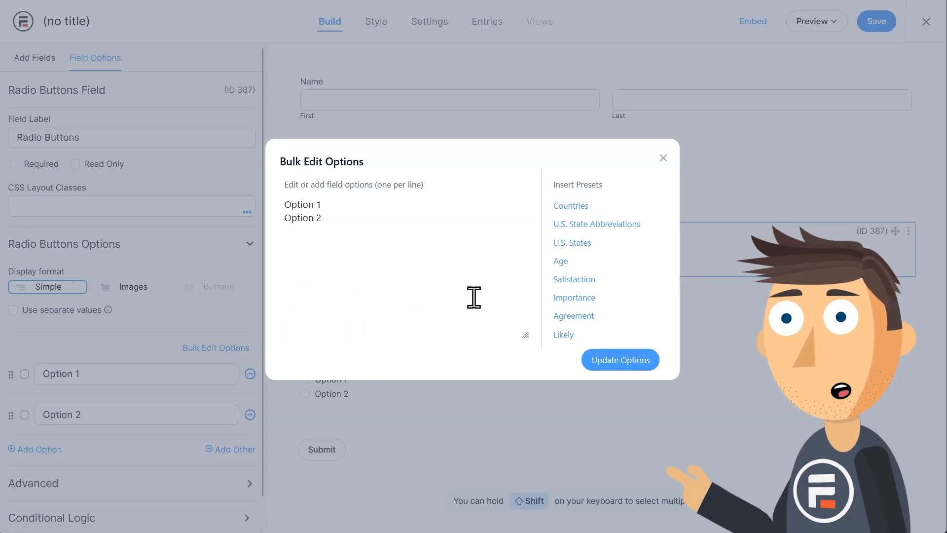
click(580, 263)
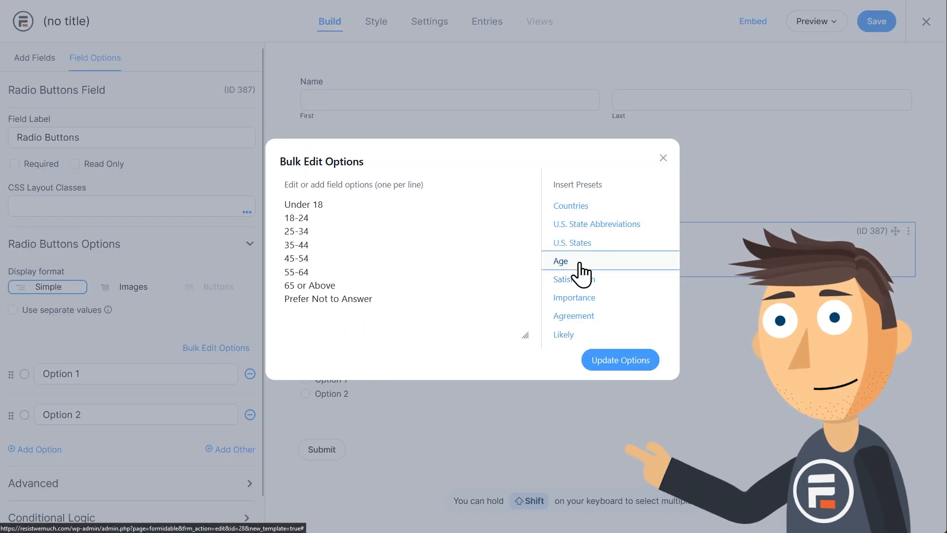
click(604, 359)
Label the third radio field Household Size
scroll(501, 330, down, 1)
click(420, 362)
drag(80, 137, 12, 132)
text(Household Size)
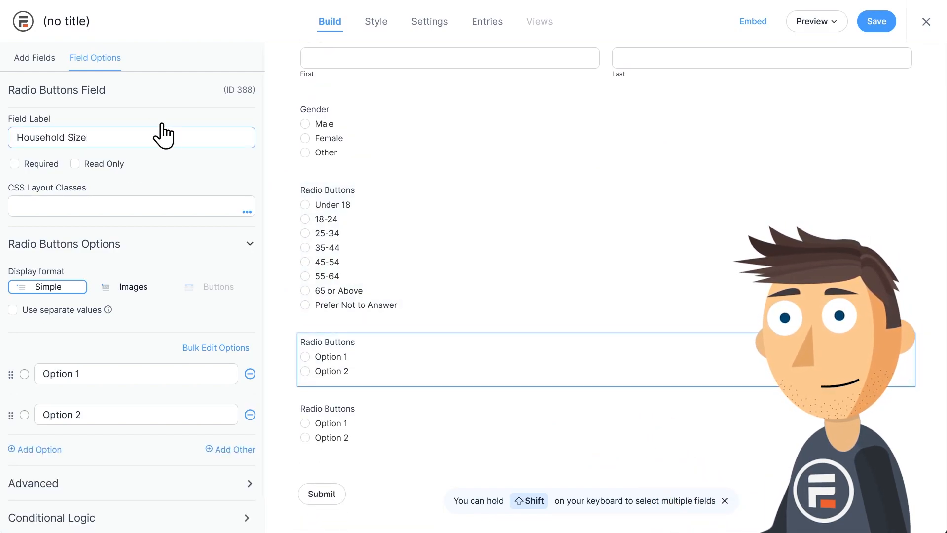
Set the Household Size options to 1, 2, 3, 4, 5 and 6 or more
click(73, 373)
text(1)
key(Tab)
text(2)
click(39, 448)
text(3)
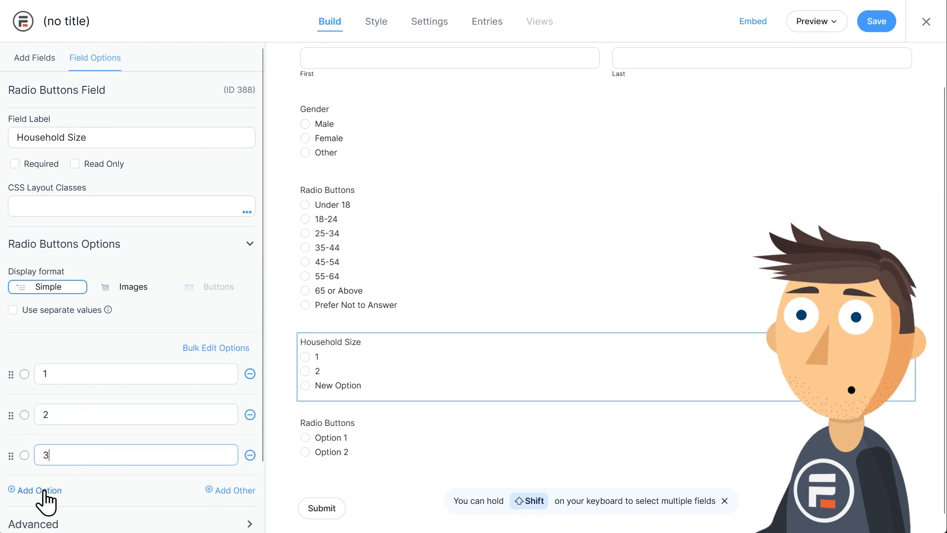
click(46, 489)
text(4)
key(Return)
text(5)
key(Return)
text(6 or more)
Label the last radio field "Are you a season pass holder?" and set its options to Yes and No
click(493, 476)
triple_click(116, 104)
text(Are you a season pass holder?)
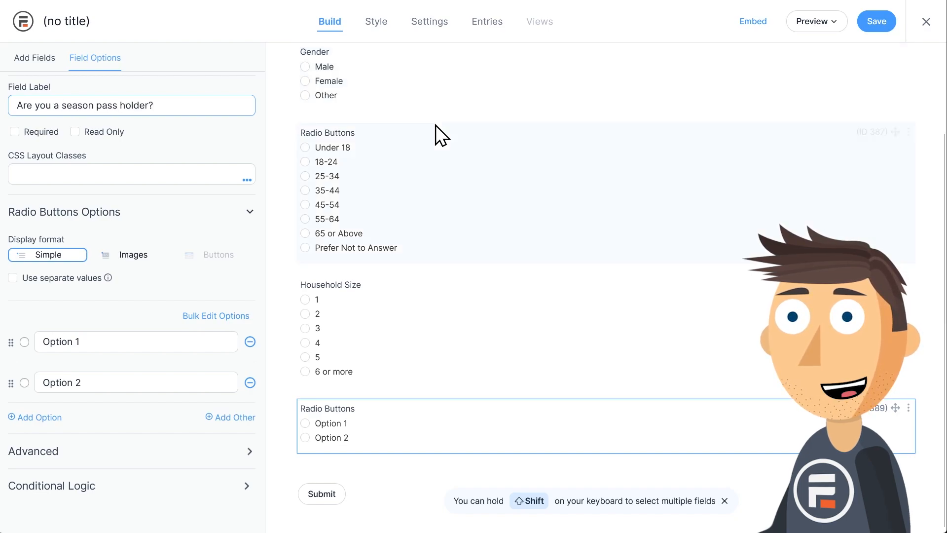
click(133, 340)
text(Yes)
click(94, 383)
text(No)
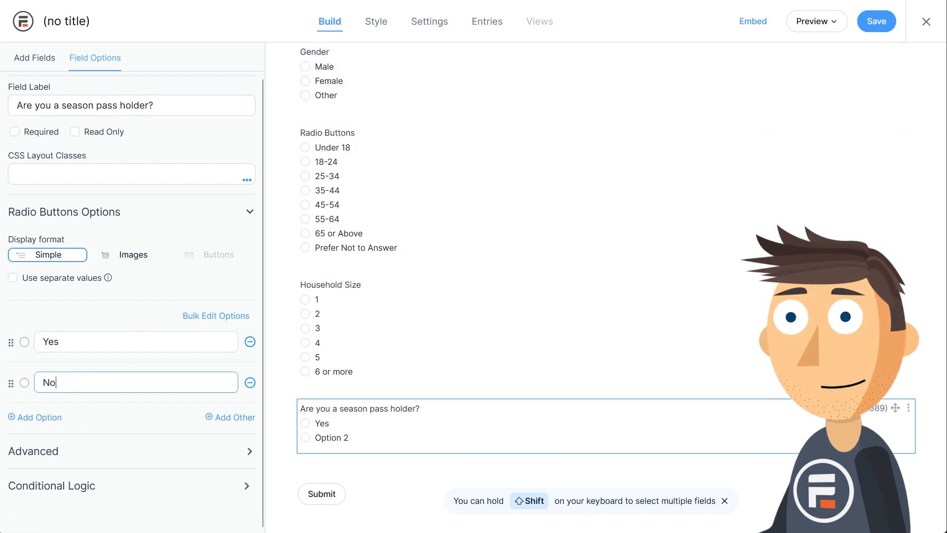
Save the form under the name Customer Survey
click(539, 295)
click(878, 17)
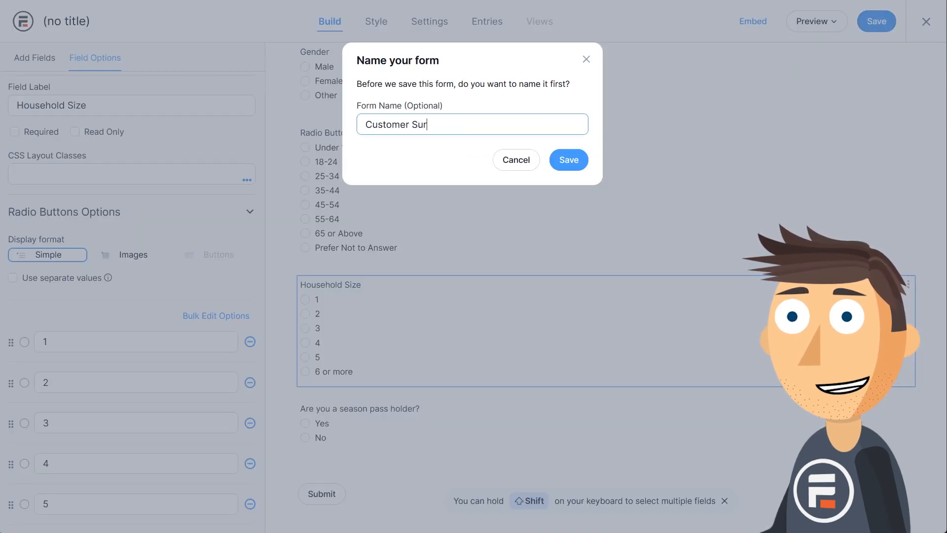
click(557, 158)
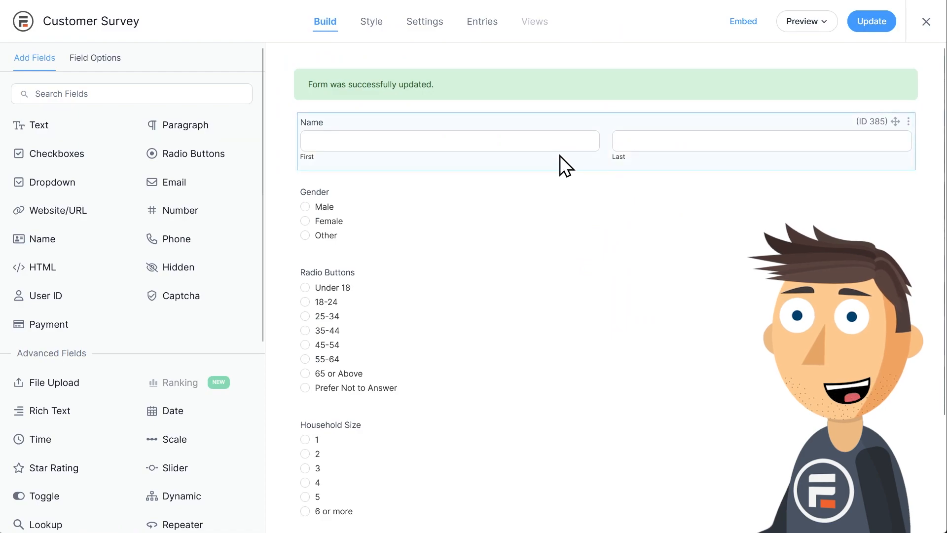
Activate the add-on that enables Ranking fields
scroll(560, 155, down, 3)
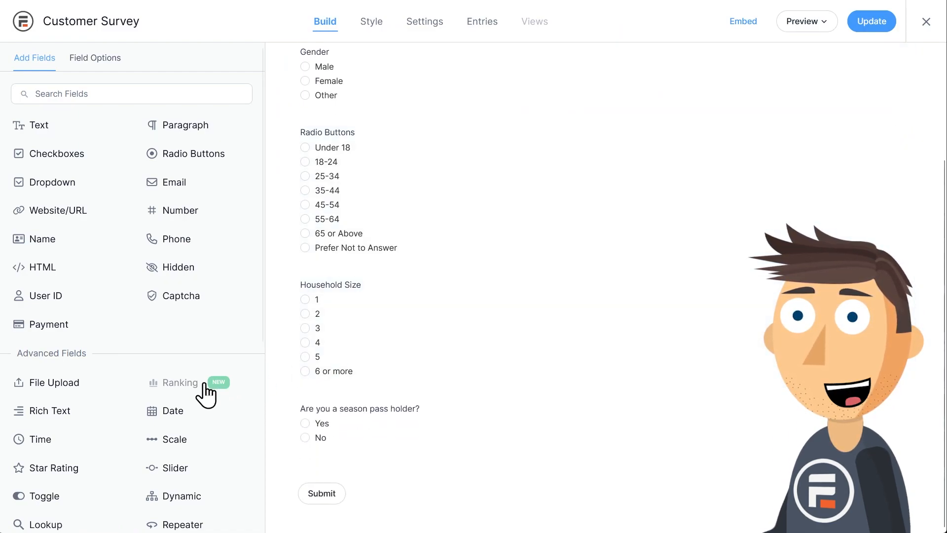
click(178, 384)
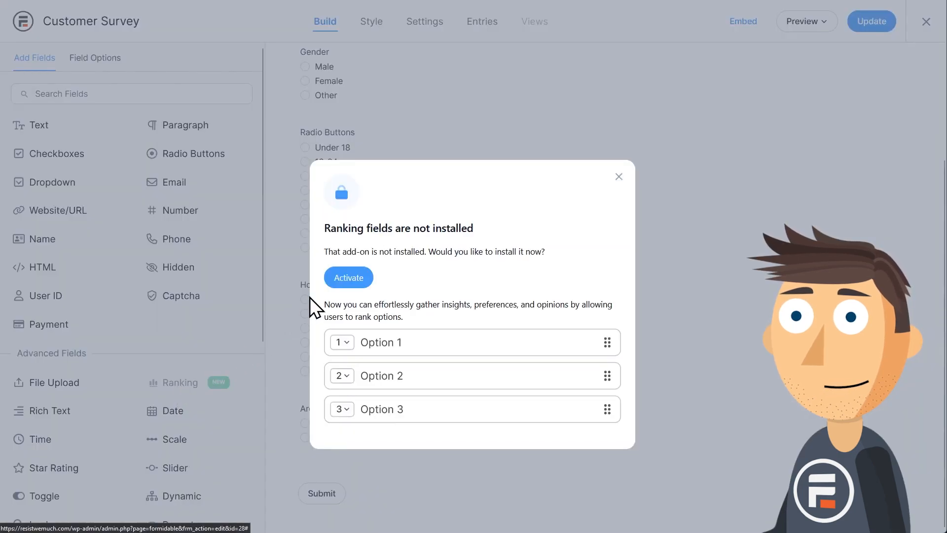
click(346, 278)
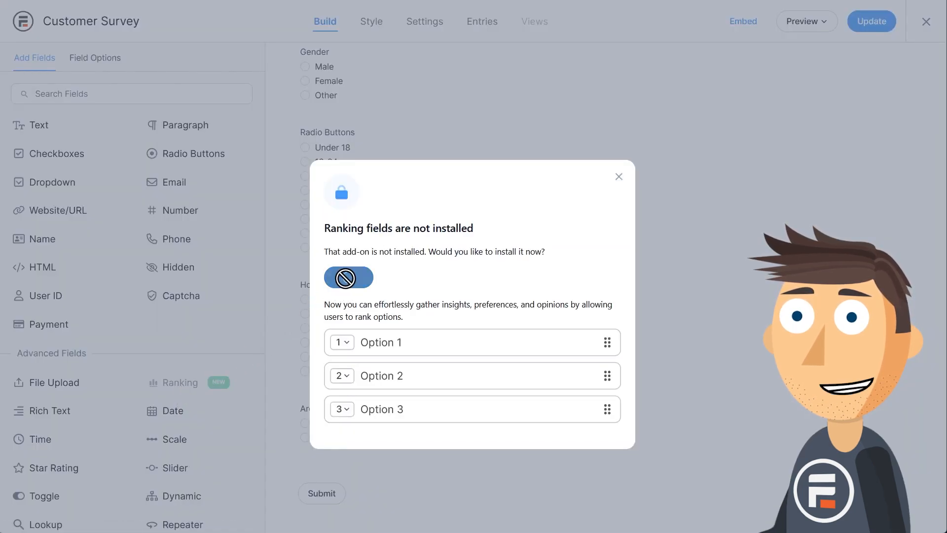
click(357, 257)
Add a Ranking field at the end of the form, labelled "Please Rank Your Favorite Rides at FantasyFest Park"
scroll(365, 252, down, 3)
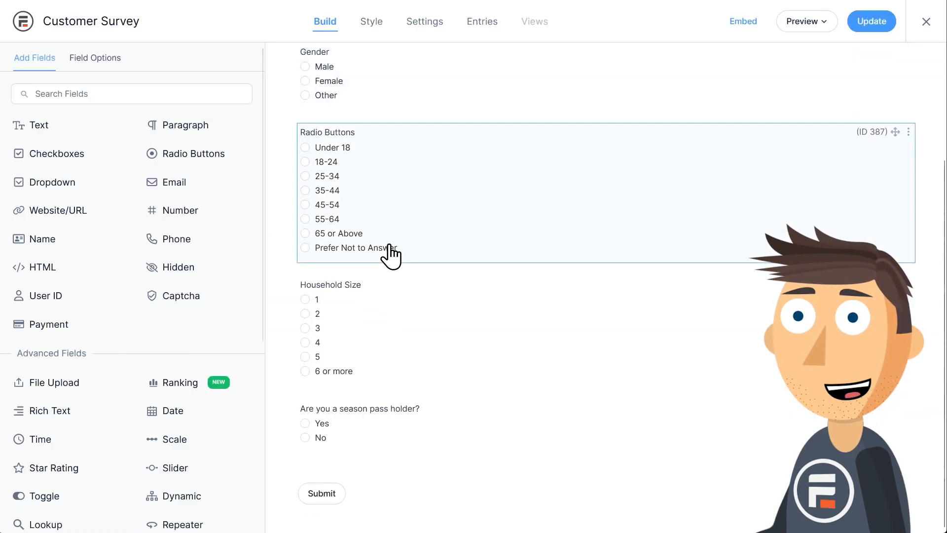
click(195, 386)
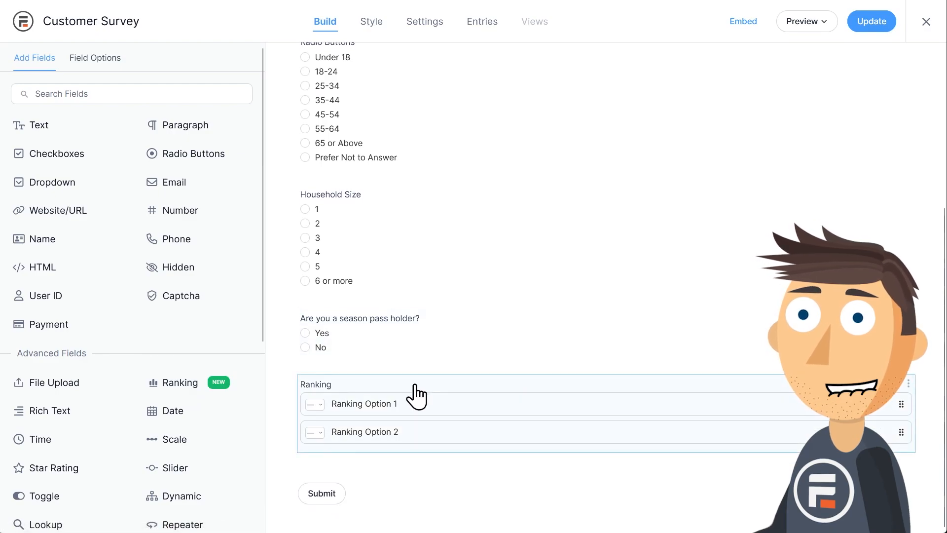
click(416, 394)
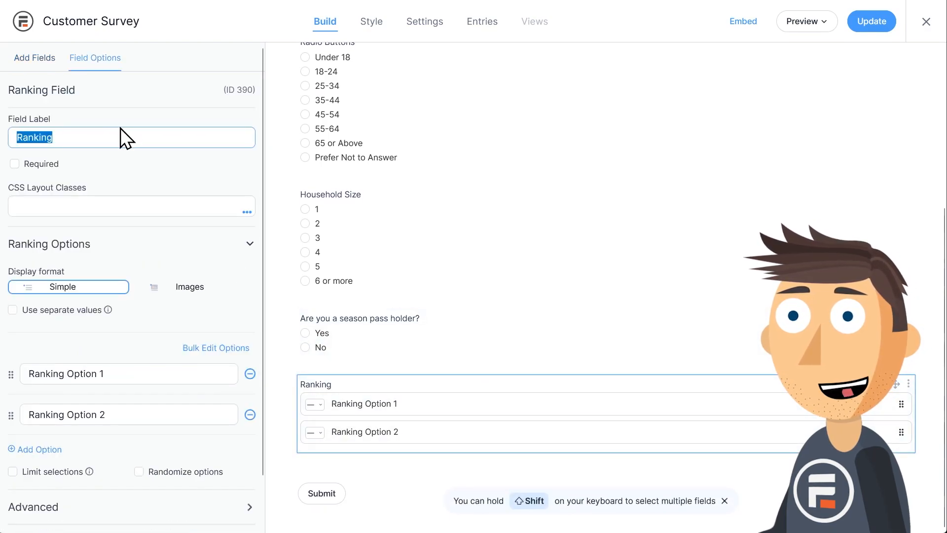
text(Please Rank Your Favorite)
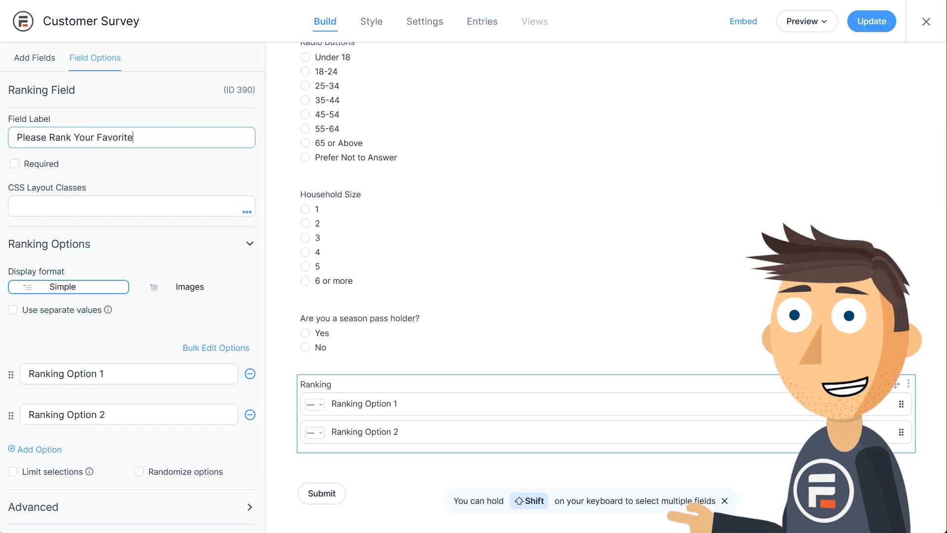
text( Rides at FantasyFest)
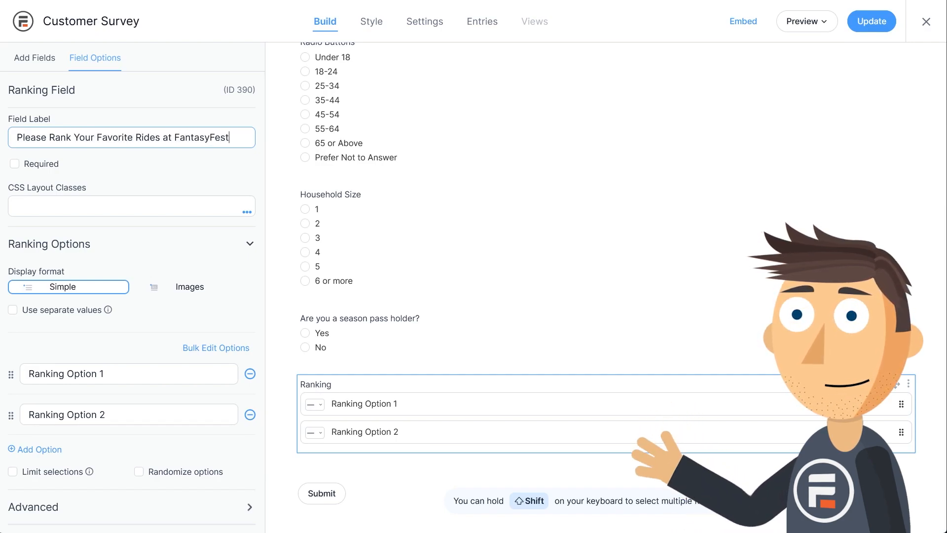
text( Park)
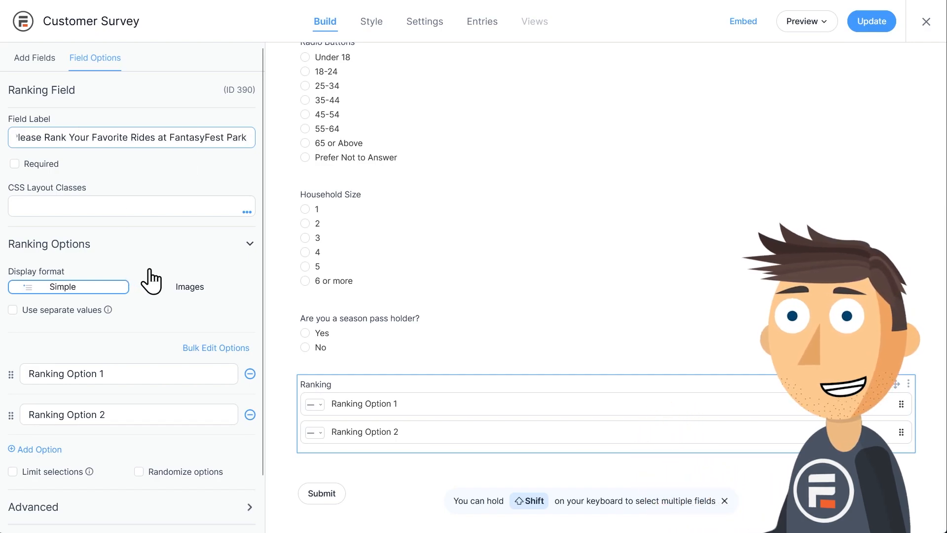
Rename the two existing ranking options to ThunderTwist Roller Coaster and Dragon's Fury Drop Tower
scroll(143, 295, down, 1)
click(133, 322)
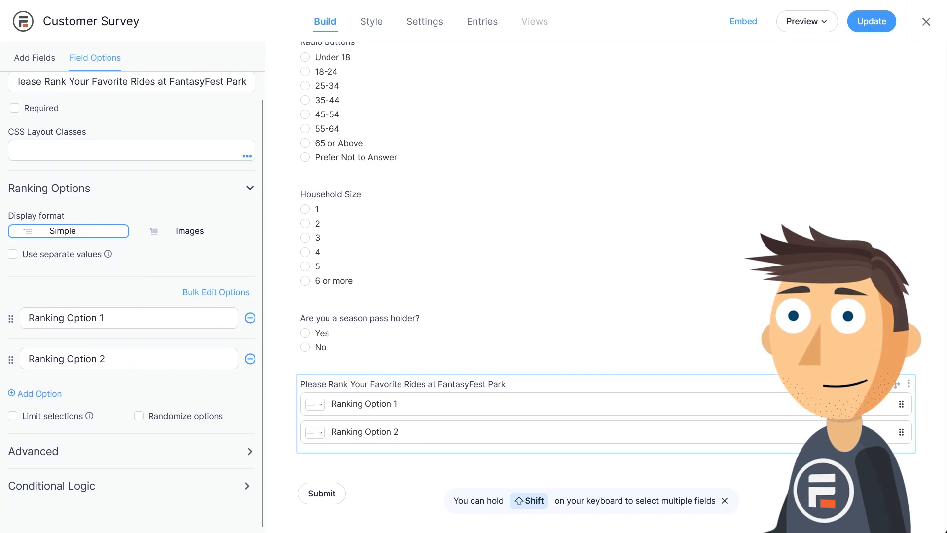
key(ctrl+a)
text(ThunderTwist Roller Coaster)
click(133, 359)
key(ctrl+a)
text(Dragon's Fury Drop Tower)
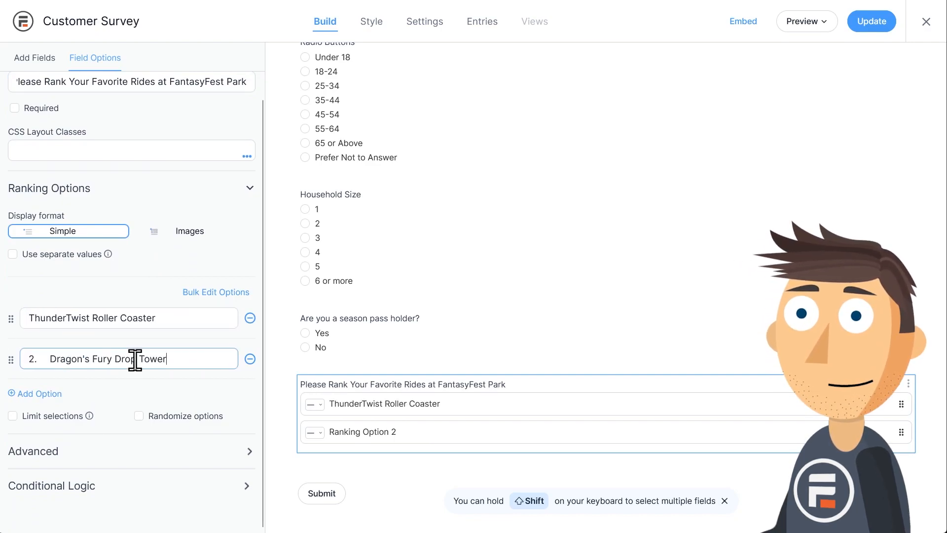
Add Galactic Orbit Spinner, Pirate's Plunge Water Ride, Jungle Safari Adventure, Rainbow Rocket Ride, Mystic Manor Haunted House, Sky High Swings, Dizzy Dino Tea Cups, Happy Hippo Carousel
key(Return)
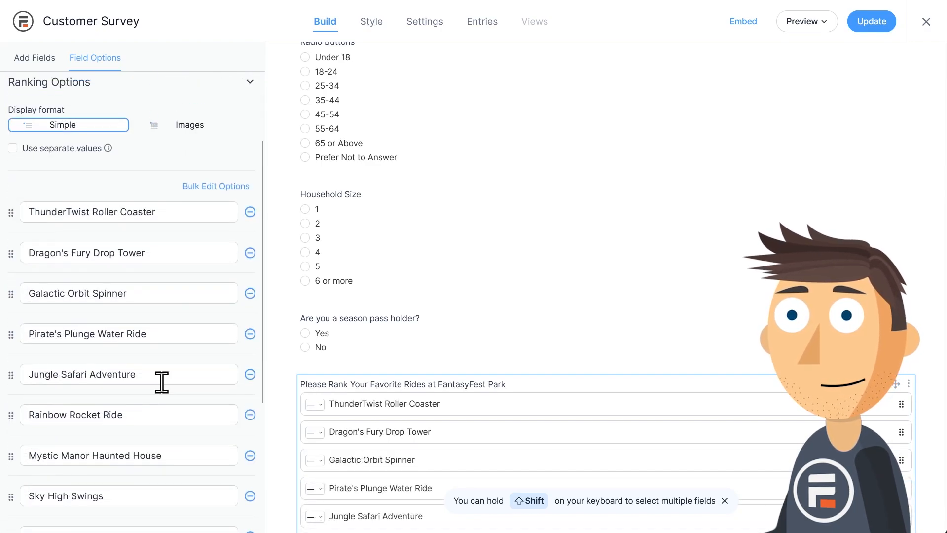
scroll(158, 380, down, 3)
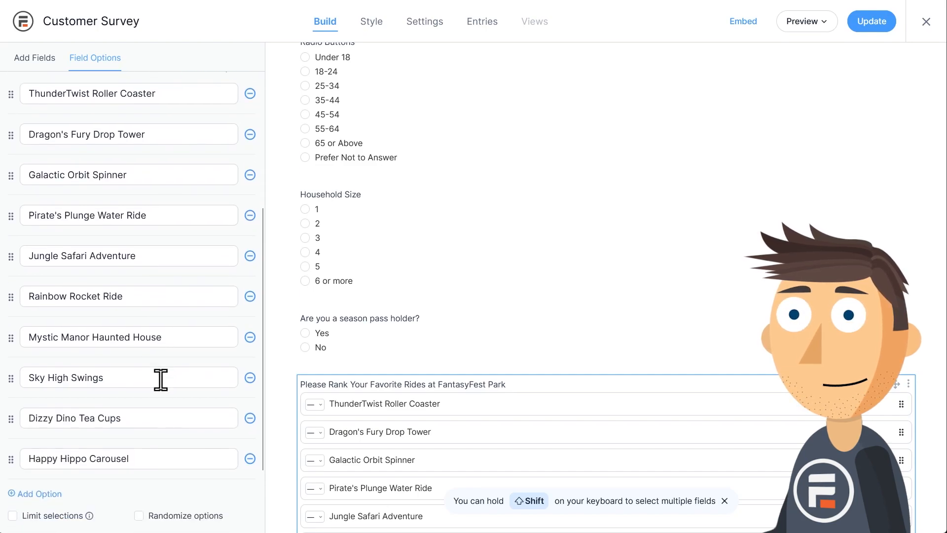
Turn on limited selections for the ranking field and set the limit to 5
scroll(371, 336, down, 4)
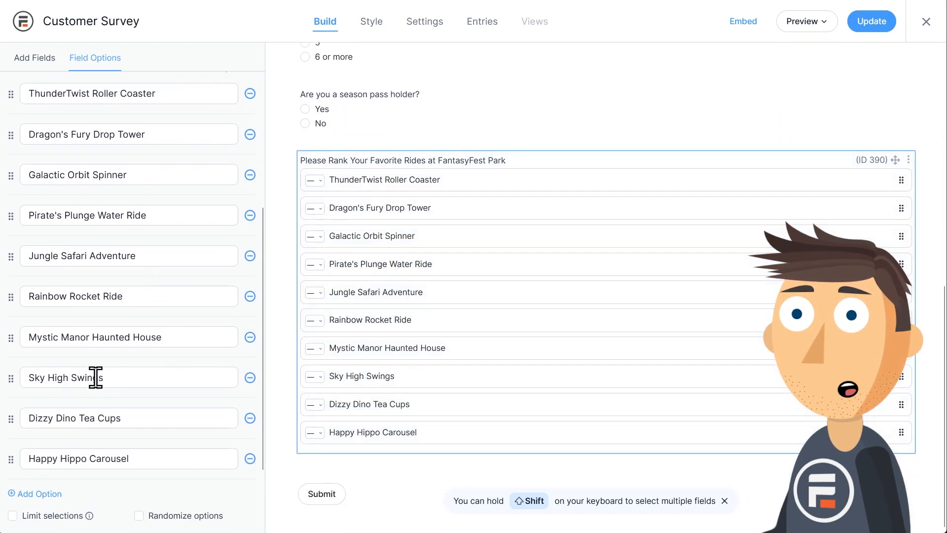
scroll(94, 369, down, 2)
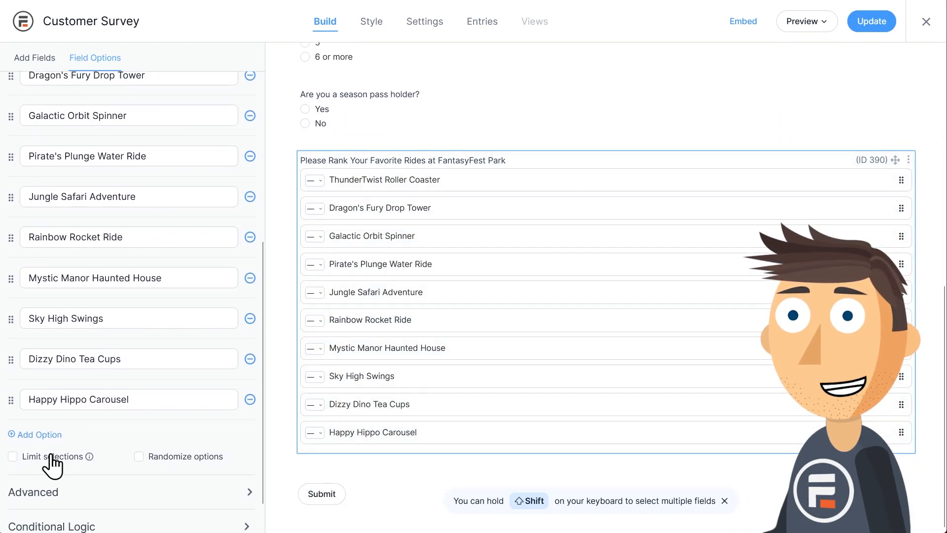
click(12, 456)
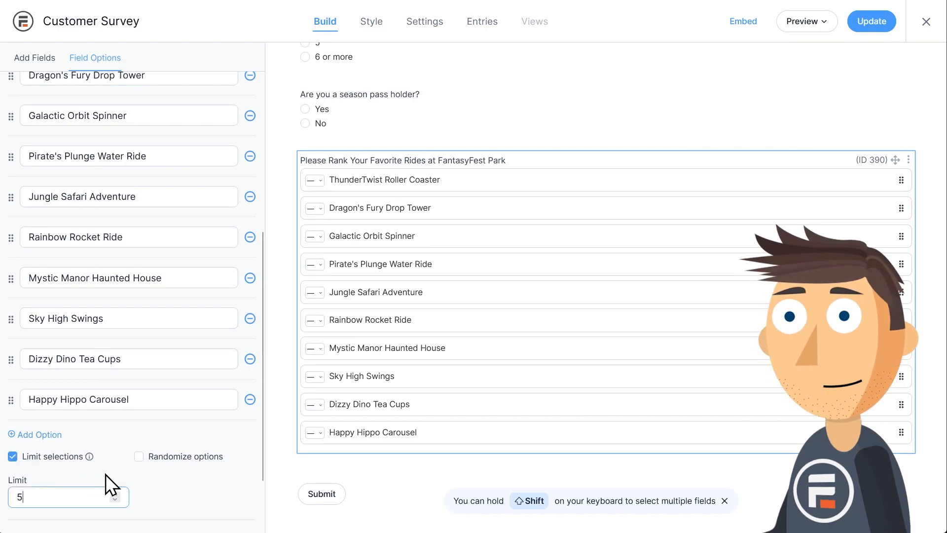
Change the ranking field's label to "Please Rank Your 5 Favorite Rides at FantasyFest Park" and save the form
scroll(118, 443, up, 6)
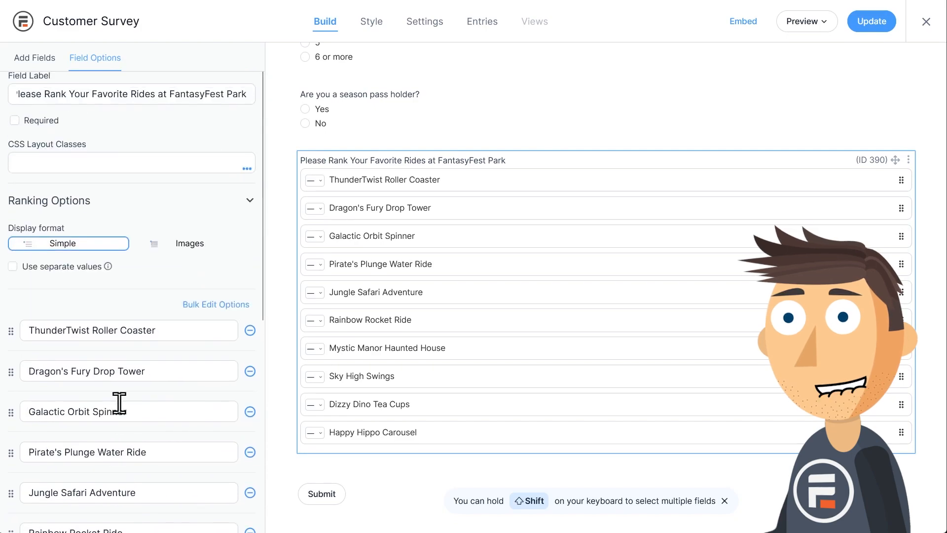
click(93, 94)
text(5)
click(498, 146)
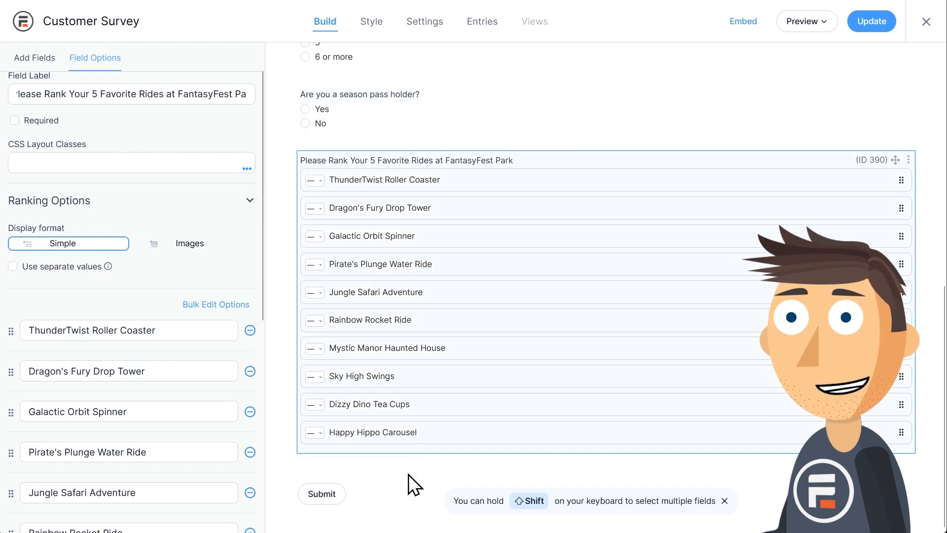
click(872, 21)
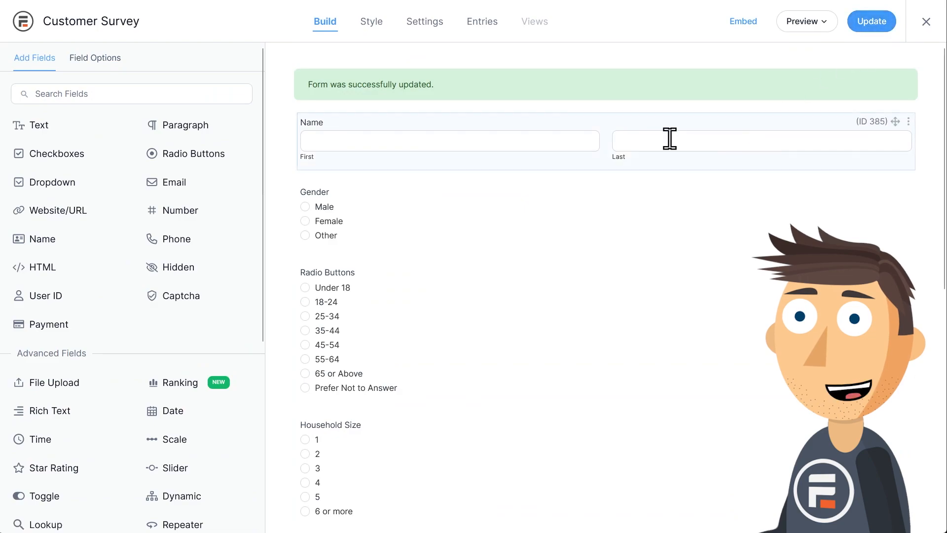
Duplicate the ranking field and relabel the copy "Please Rank the Child's 5 Favorite Rides at FantasyFest Park"
scroll(669, 139, down, 9)
click(693, 168)
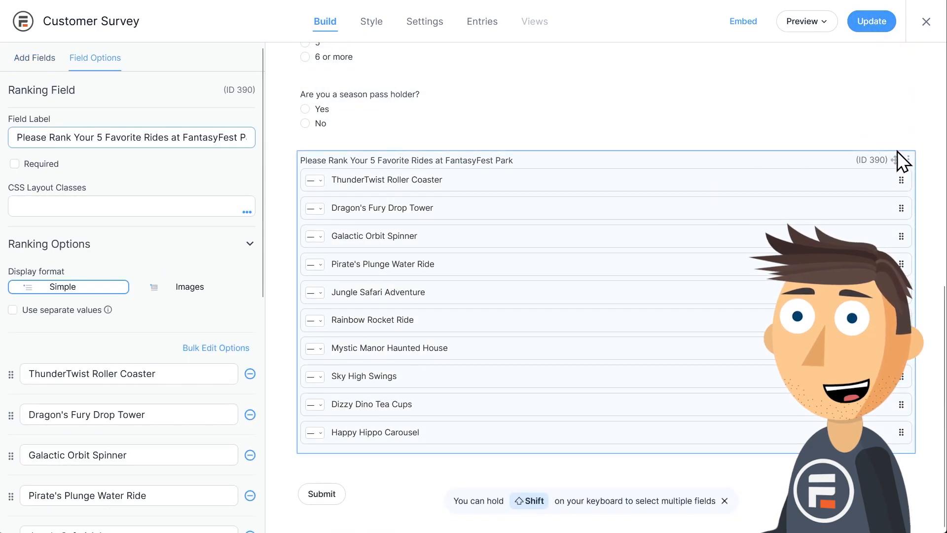
click(907, 160)
click(836, 210)
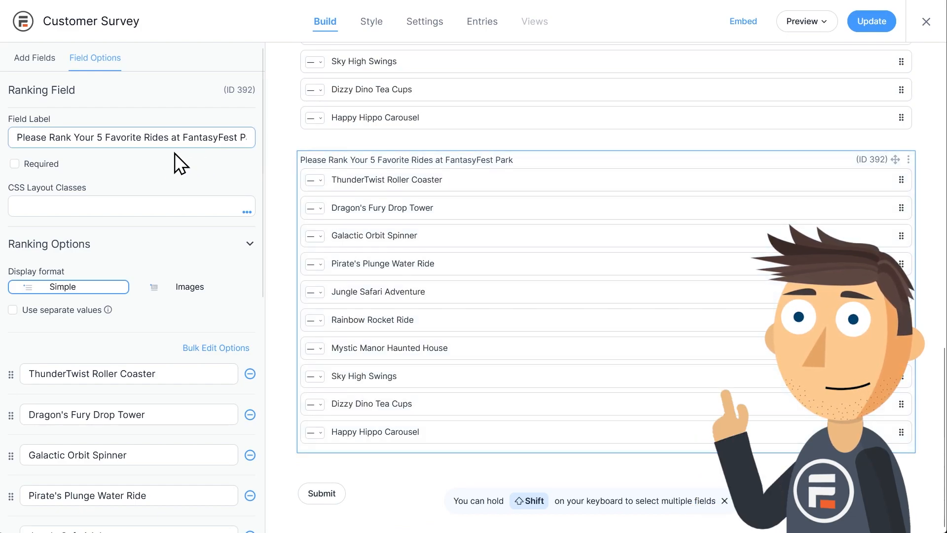
drag(95, 138, 79, 141)
text(the Child's)
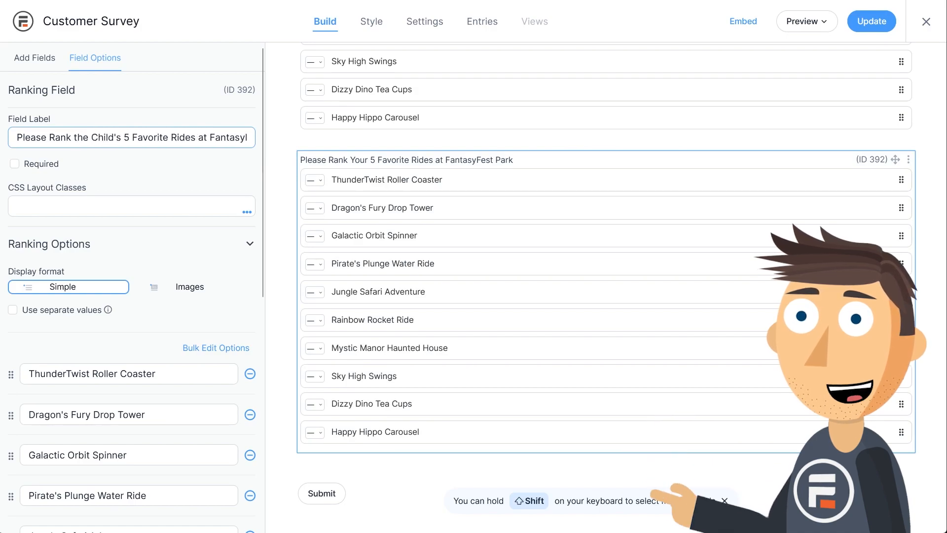
Insert a Radio Buttons field between the two ranking fields
click(50, 66)
drag(152, 157, 340, 147)
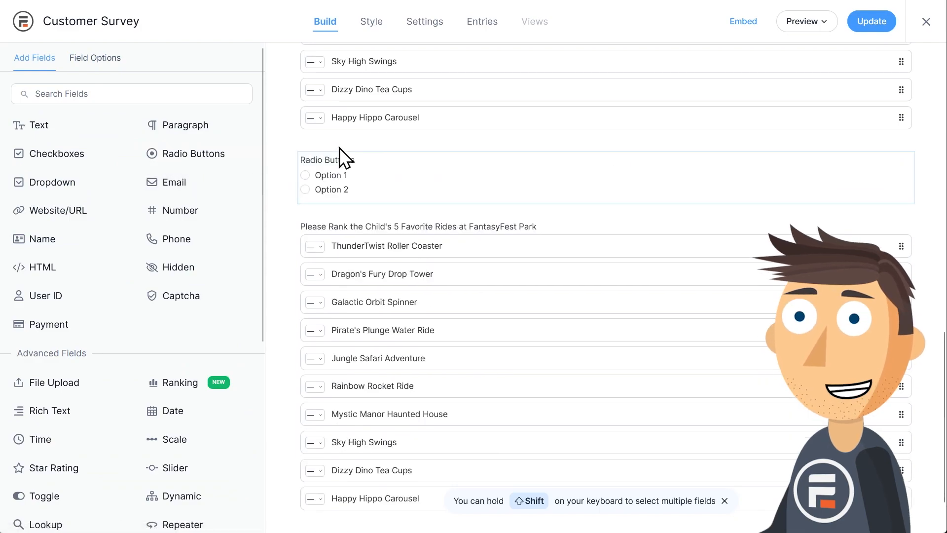
Label the new radio field "Do you usually bring a child age 3-12 with you when you come to FantasyFest Park?"
click(375, 168)
text(Do y)
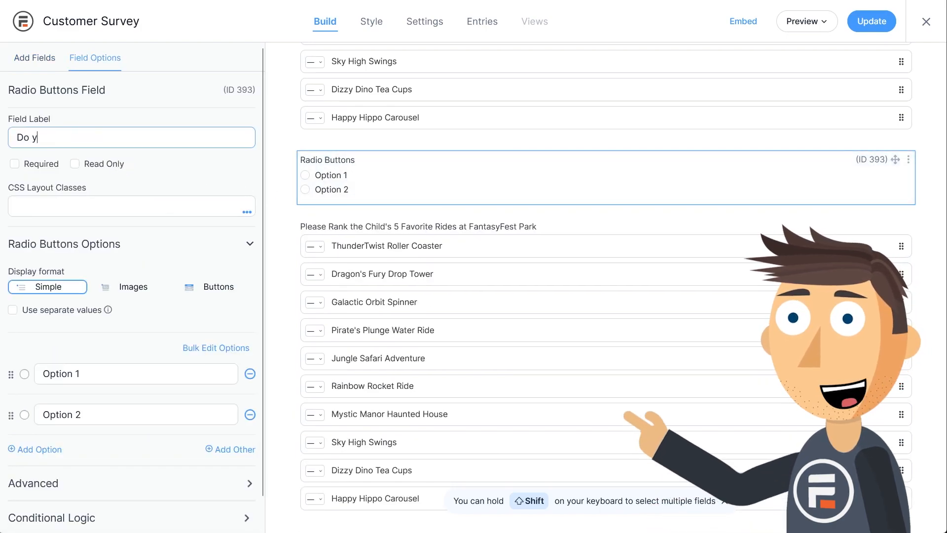
text(ou usually bring a child age 3)
text(-12 with you when you come to FantasyFest)
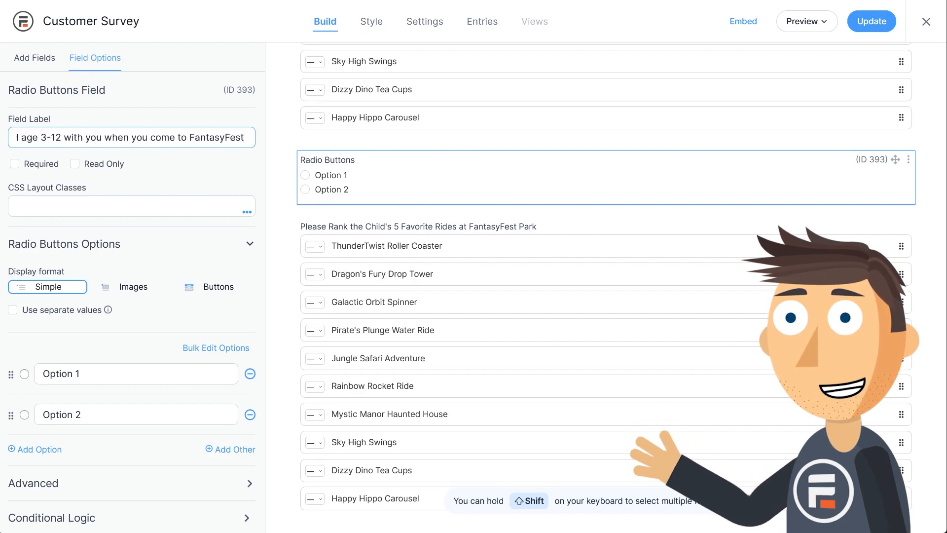
text( Park?)
Name the two choices of the child question Yes and No
click(122, 374)
key(Tab)
text(No)
Add conditional logic showing the child's ride ranking field only if the bring-a-child question equals Yes, and save the form
click(387, 239)
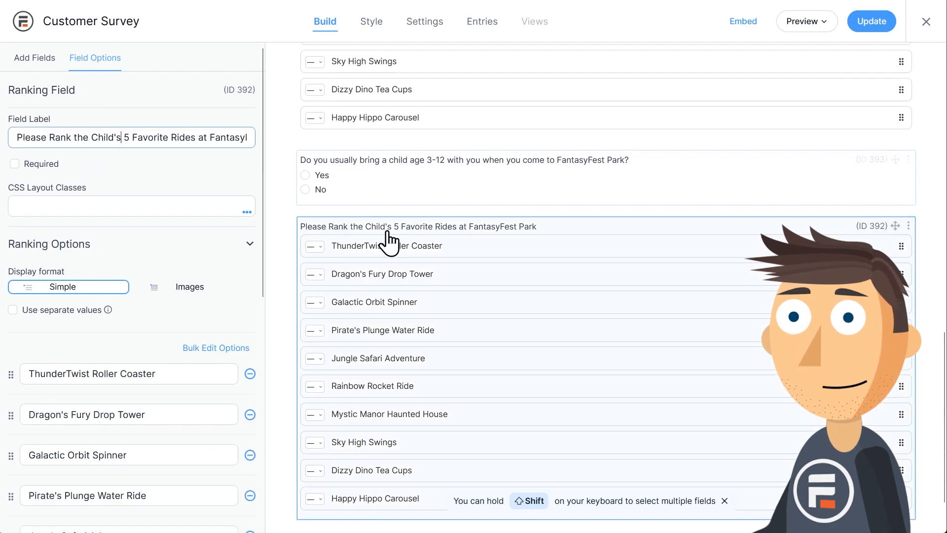
scroll(157, 312, down, 5)
scroll(160, 345, down, 3)
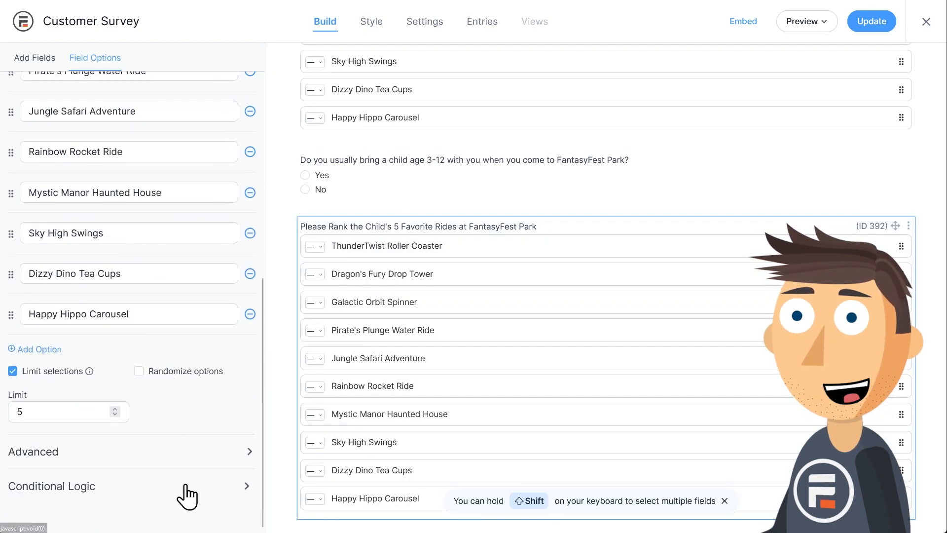
scroll(178, 421, down, 1)
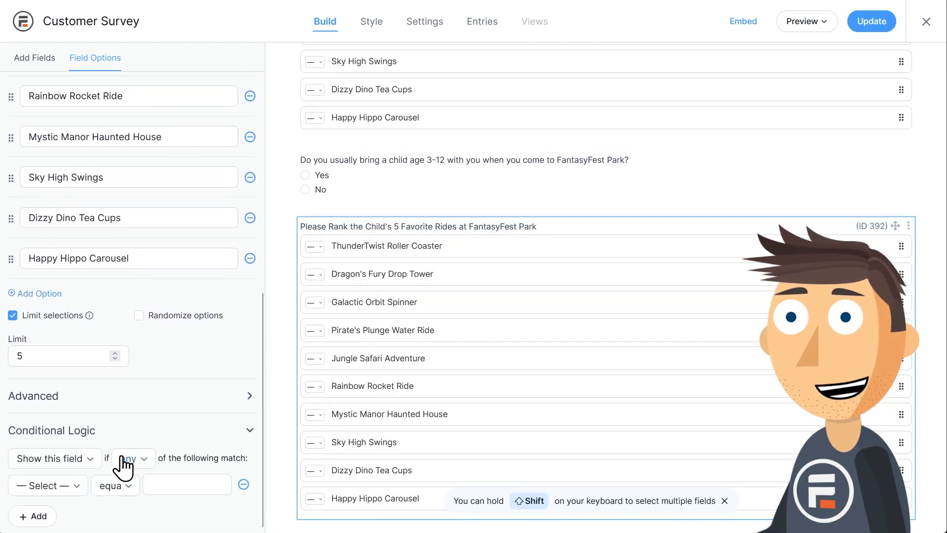
click(76, 490)
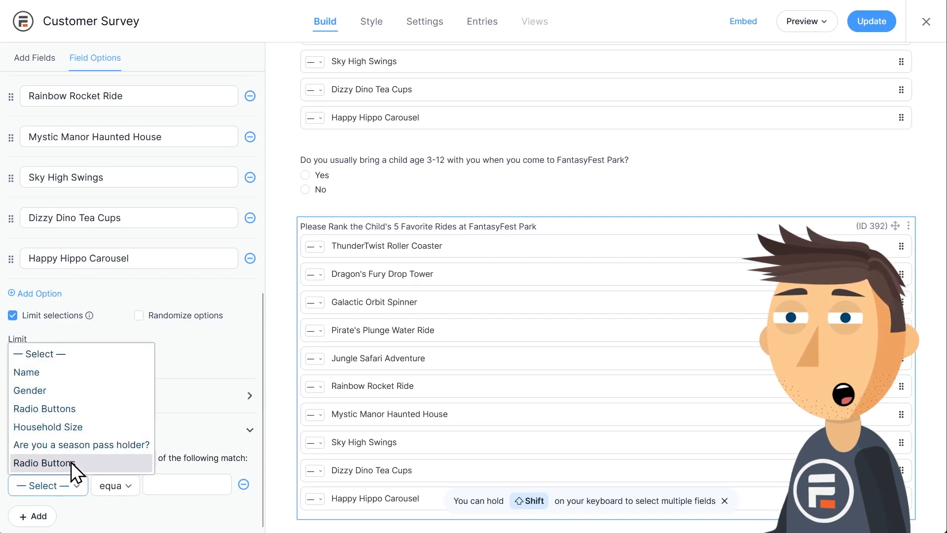
click(71, 462)
click(177, 484)
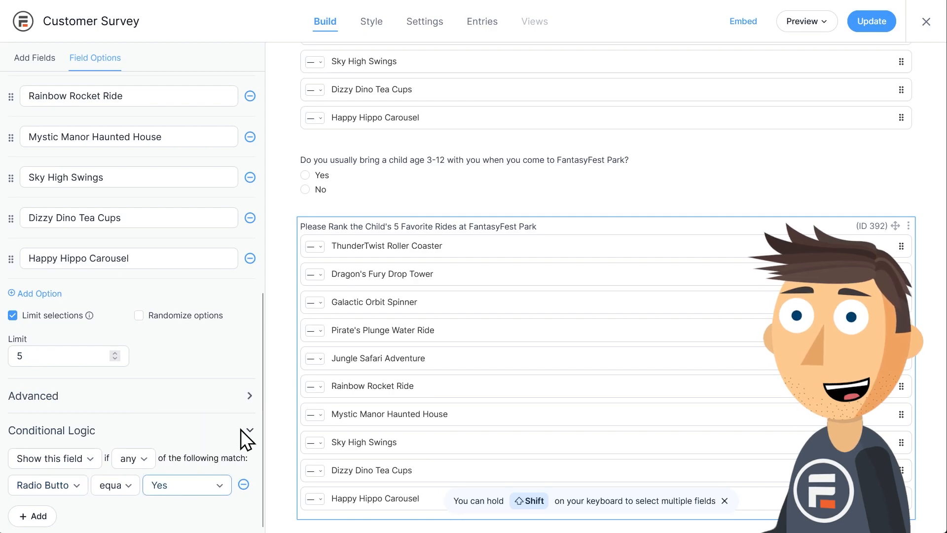
click(871, 22)
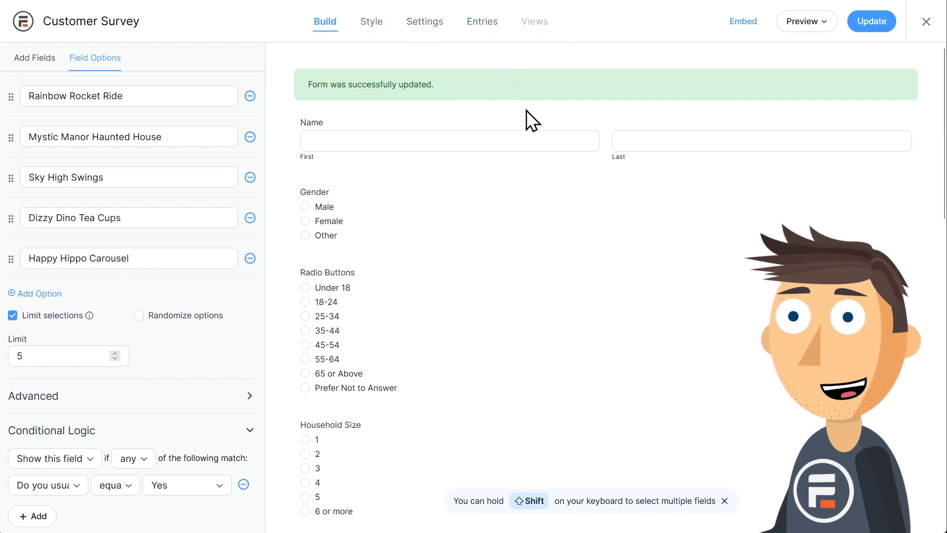
Start a new entry for the Customer Survey form and enter the respondent's first and last name
click(477, 29)
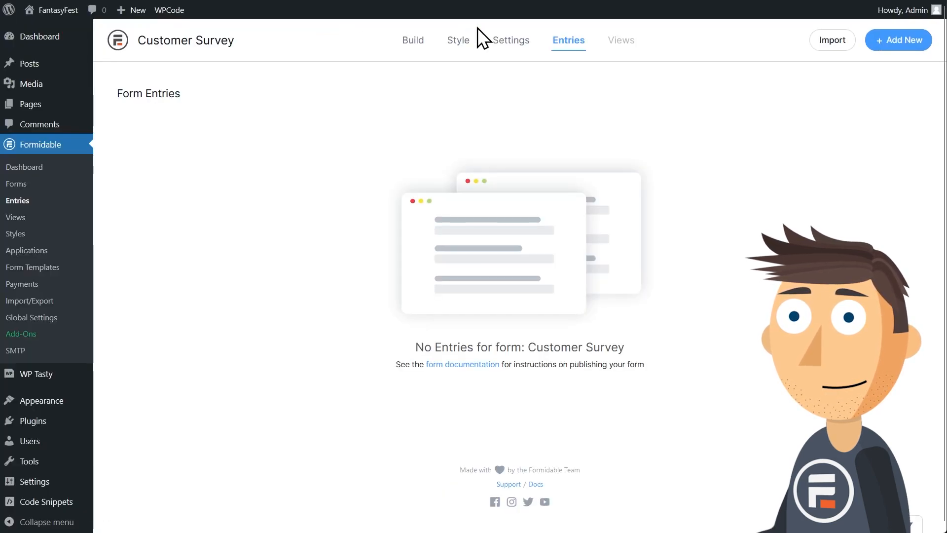
click(886, 49)
text(John)
key(Tab)
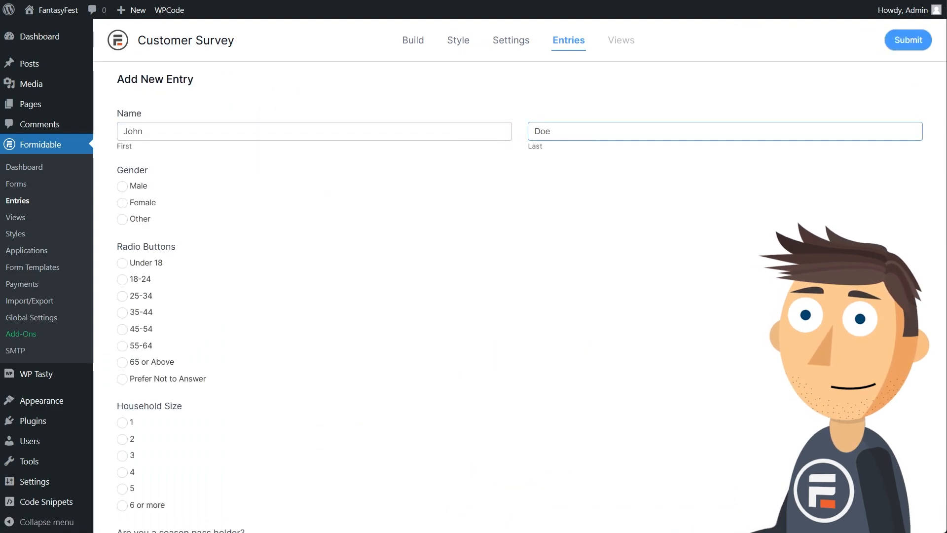
Answer the demographic questions with gender Male, age 25-34, household size 3 and season pass holder Yes
click(138, 185)
click(122, 455)
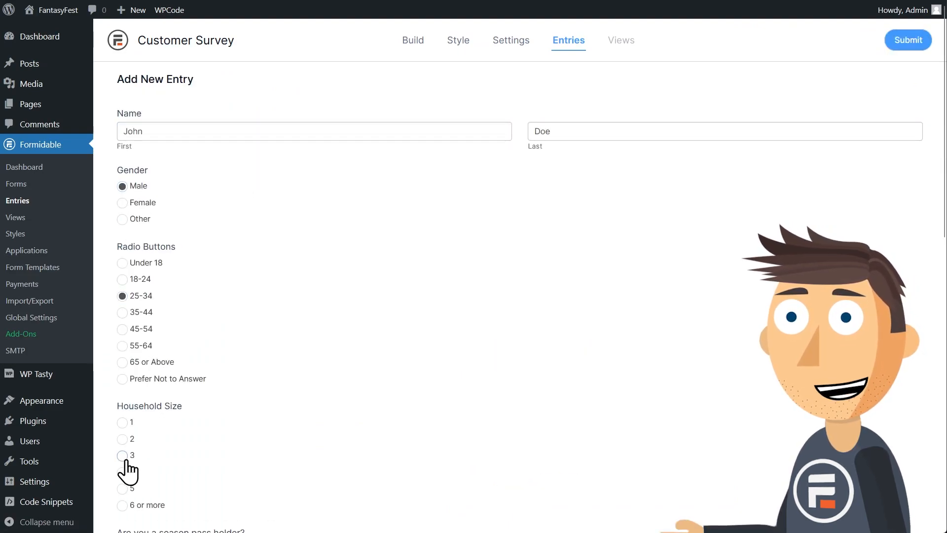
scroll(128, 444, down, 4)
click(122, 302)
Rank the rides in this order: ThunderTwist Roller Coaster, Pirate's Plunge Water Ride, Dragon's Fury Drop Tower, Jungle Safari Adventure, Galactic Orbit Spinner
scroll(127, 306, down, 4)
click(224, 180)
click(229, 269)
click(227, 235)
click(234, 291)
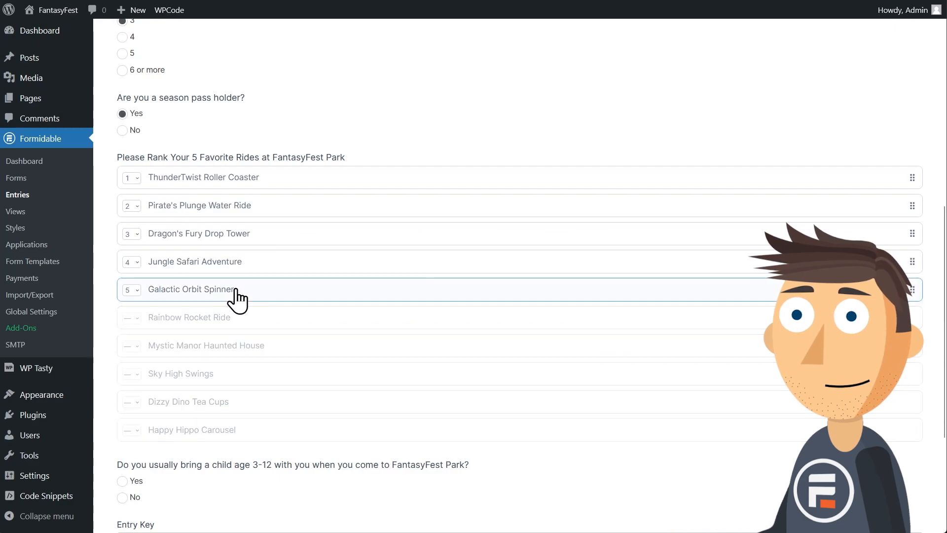
Move Galactic Orbit Spinner up to rank 4, above Jungle Safari Adventure, and submit the entry
click(524, 290)
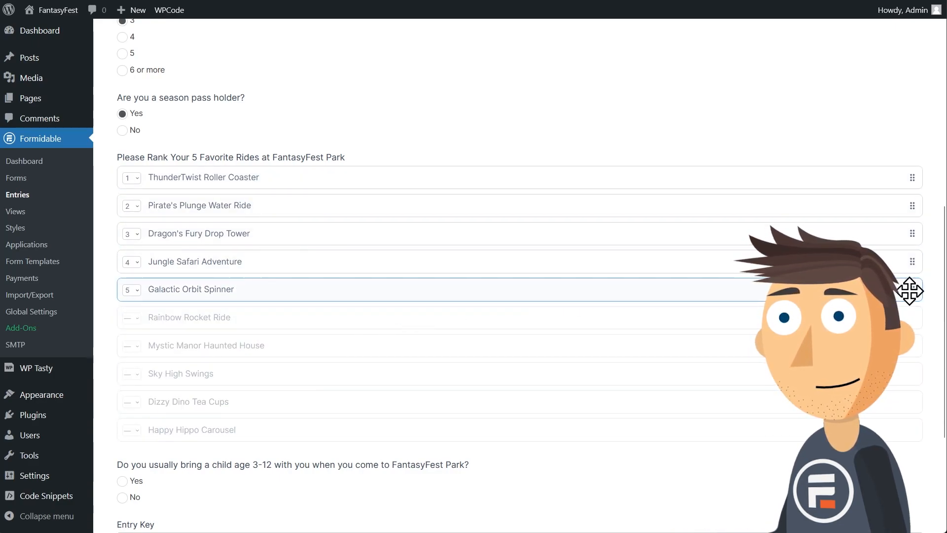
drag(910, 291, 845, 268)
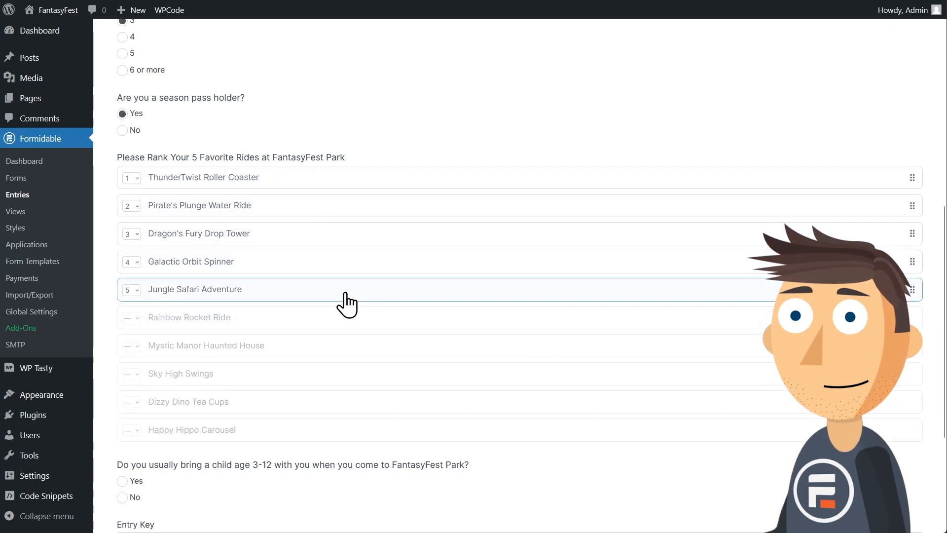
scroll(319, 303, down, 3)
click(162, 475)
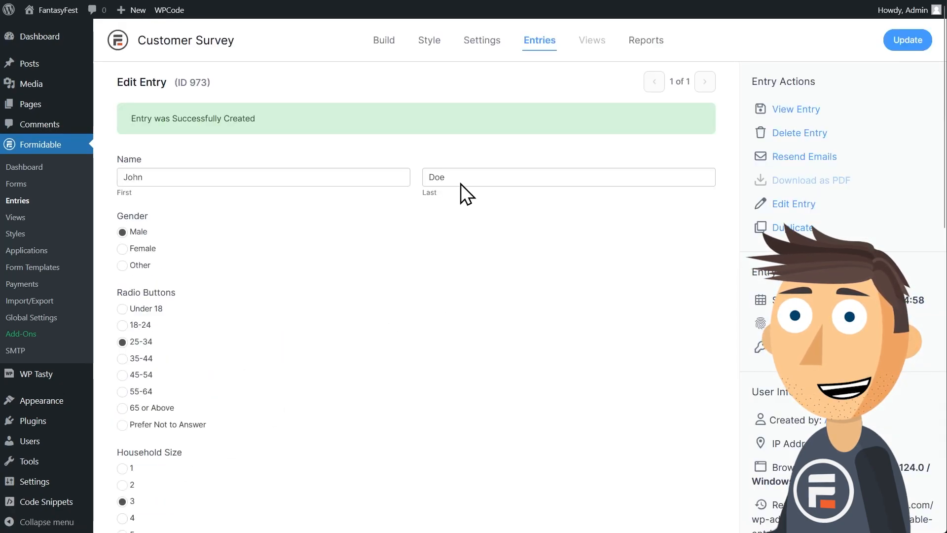
Open the survey's reports and review the charts and submission tables for gender, age and household size
click(645, 46)
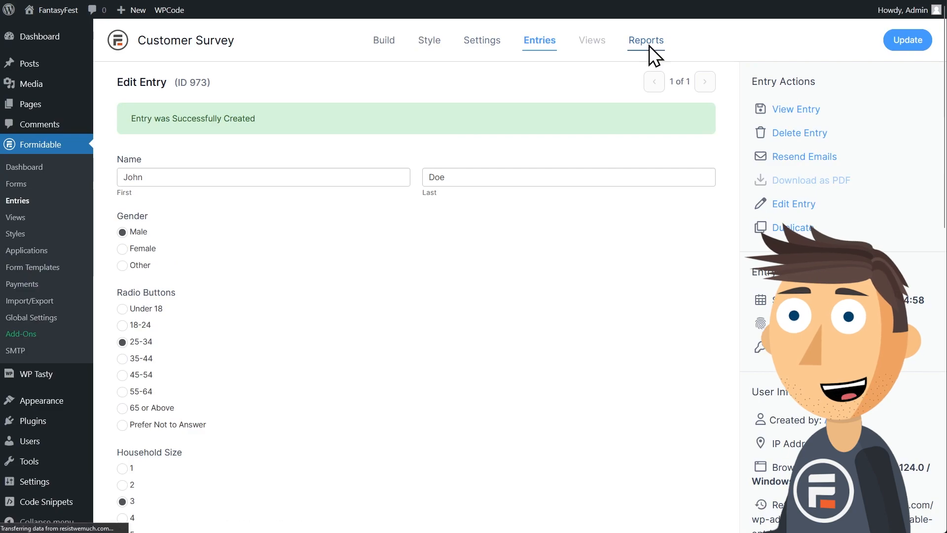
scroll(510, 167, down, 8)
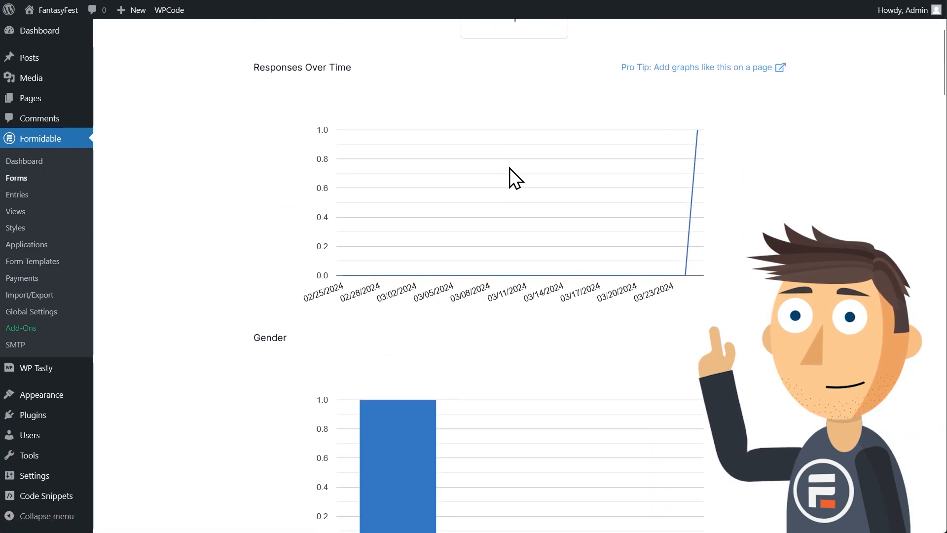
scroll(492, 170, down, 3)
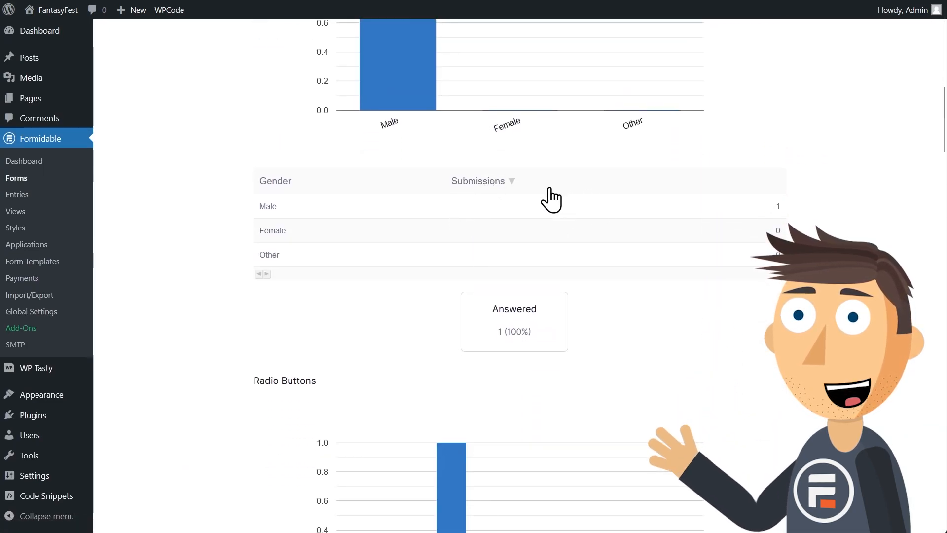
scroll(560, 197, down, 4)
mouse_move(445, 281)
scroll(554, 301, down, 6)
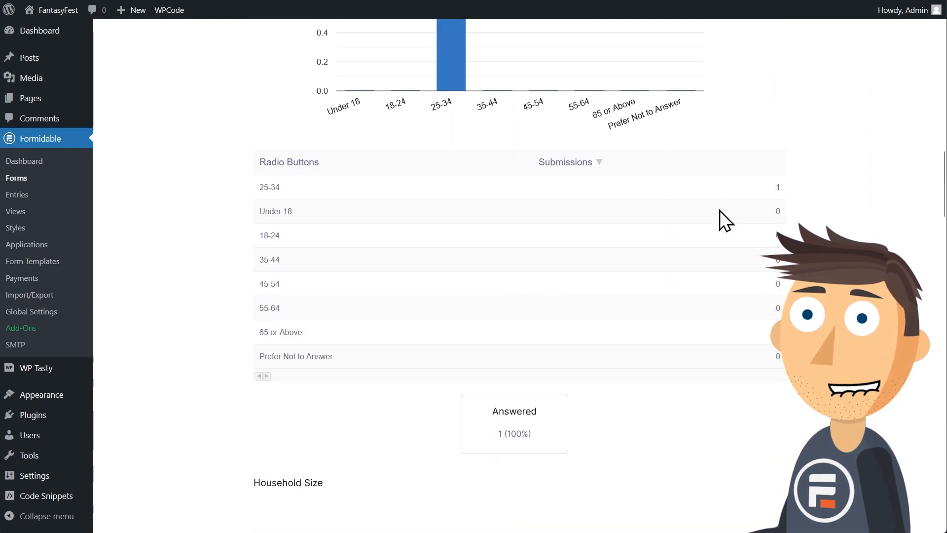
scroll(629, 223, down, 15)
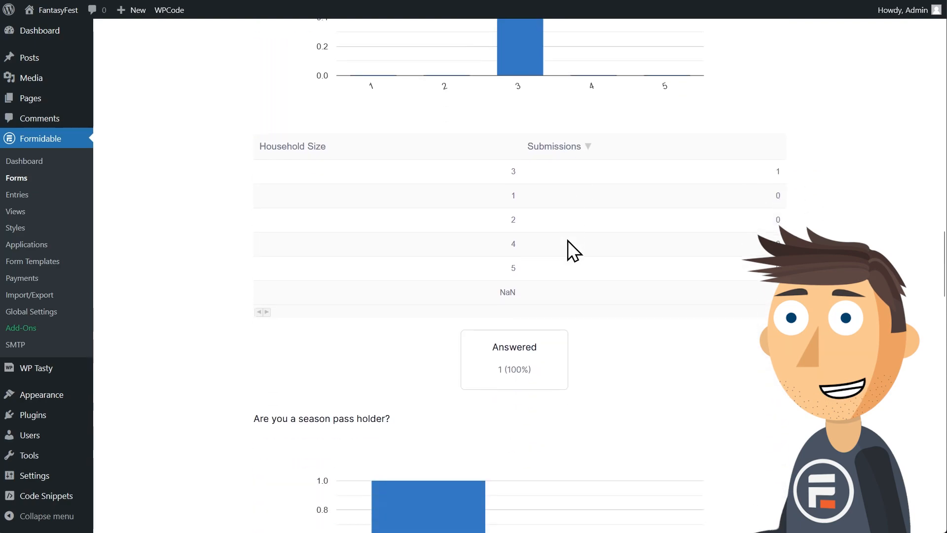